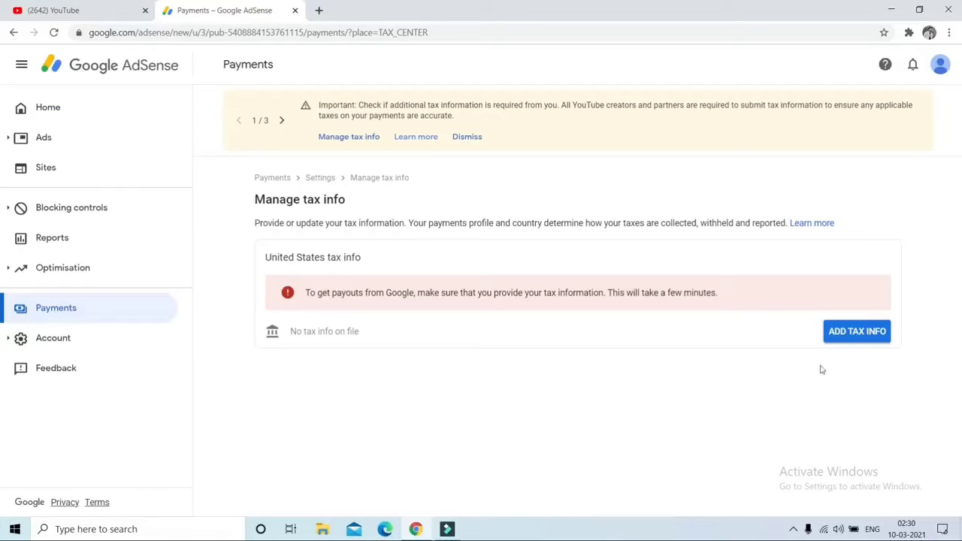
Begin adding US tax info and re-confirm sign-in with the account password
{"action": "left_click", "coordinate": [870, 336]}
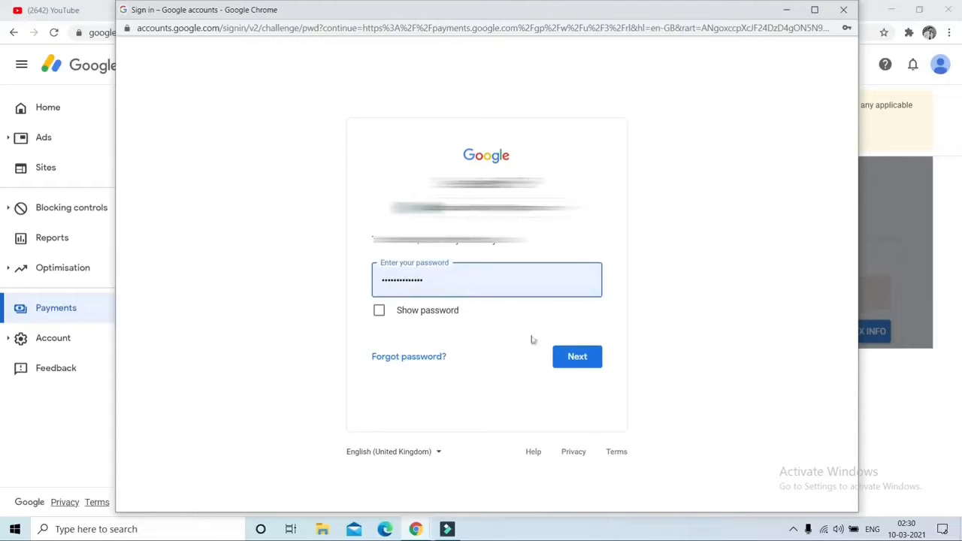
{"action": "left_click", "coordinate": [575, 366]}
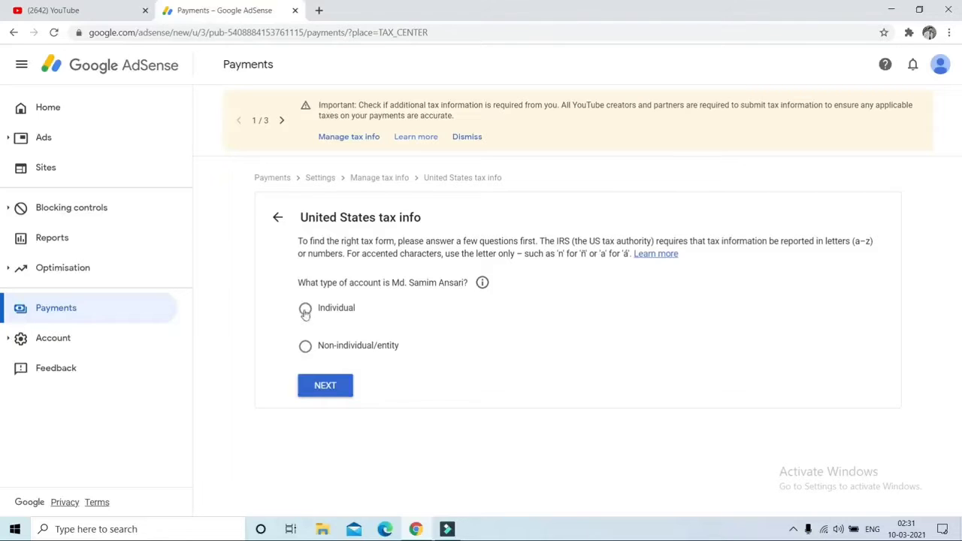
Answer Individual account, not a US citizen or resident, and choose the W-8BEN form type
{"action": "left_click", "coordinate": [305, 311]}
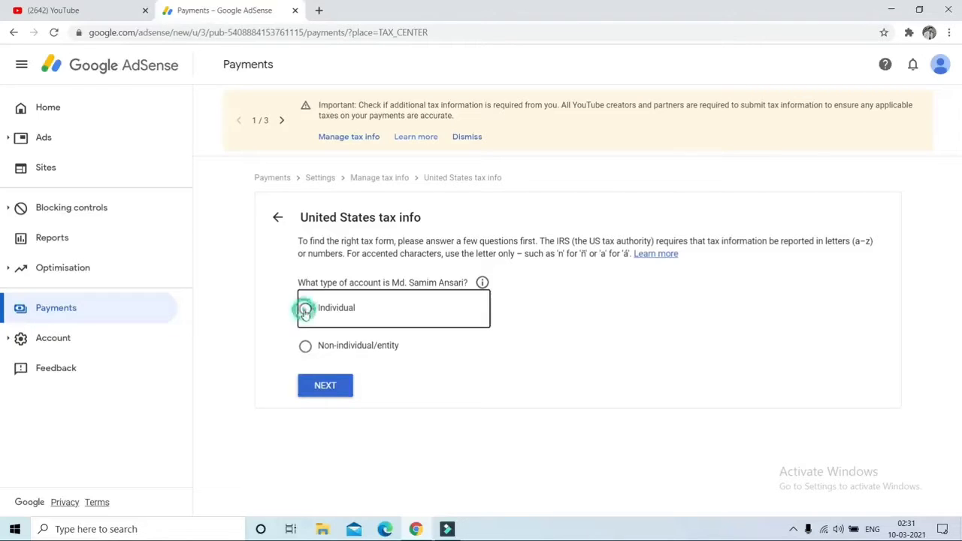
{"action": "left_click", "coordinate": [324, 387]}
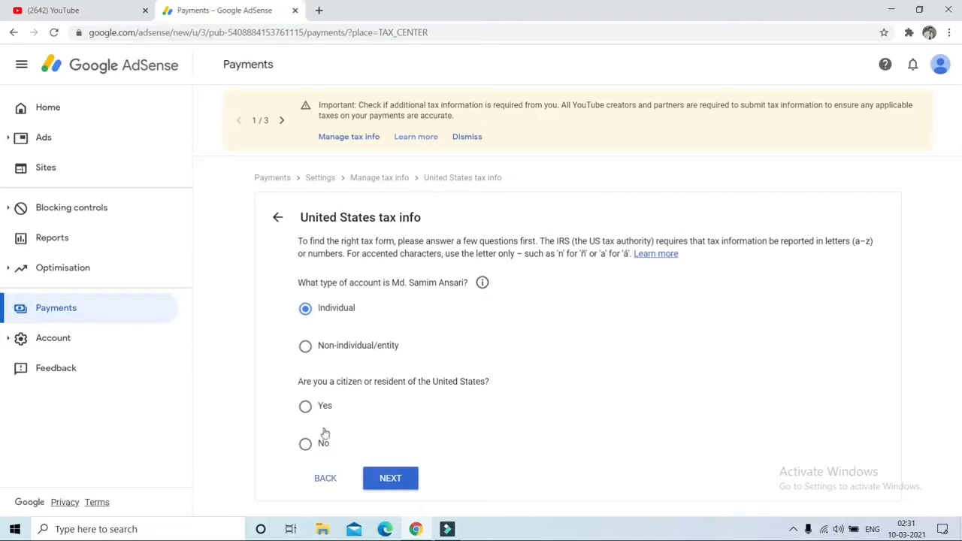
{"action": "left_click", "coordinate": [305, 448]}
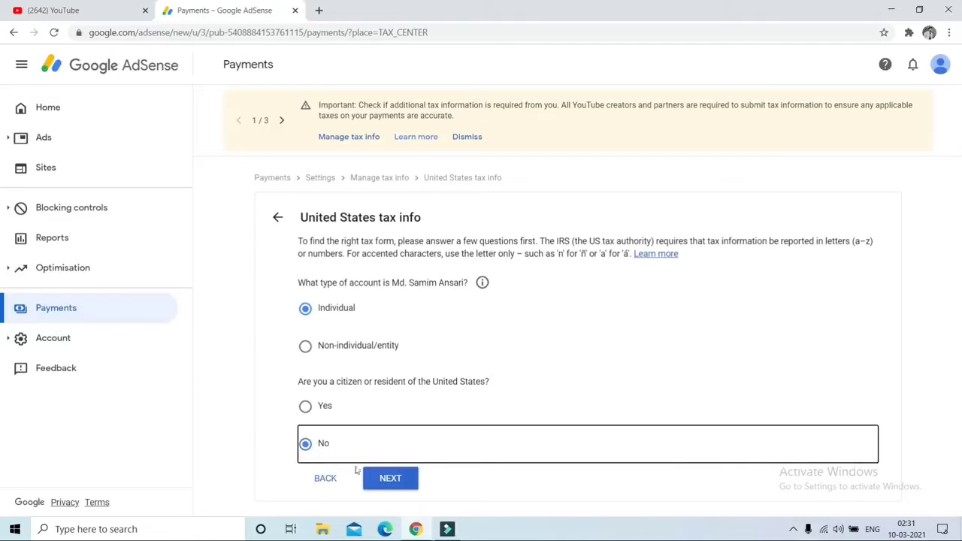
{"action": "left_click", "coordinate": [390, 479]}
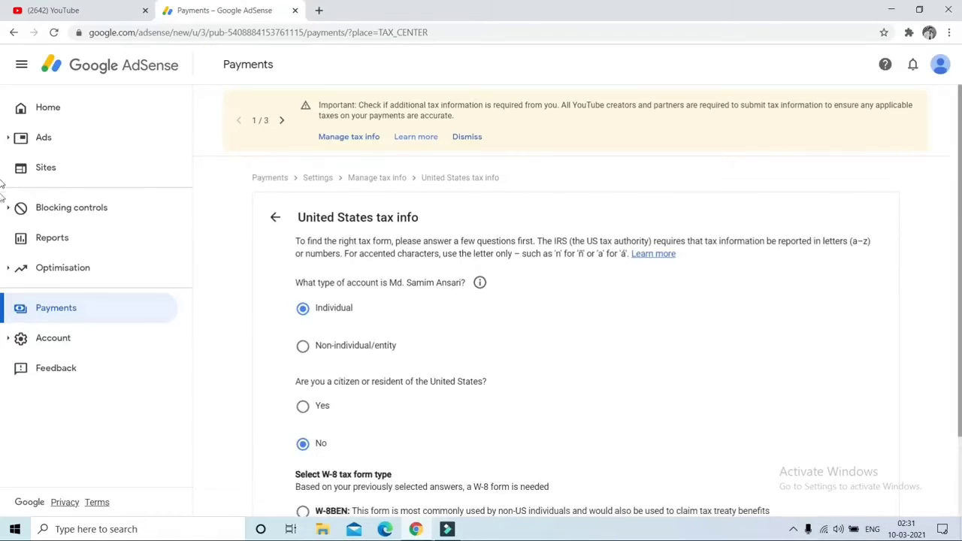
{"action": "scroll", "coordinate": [2, 184], "scroll_direction": "down", "scroll_amount": 2}
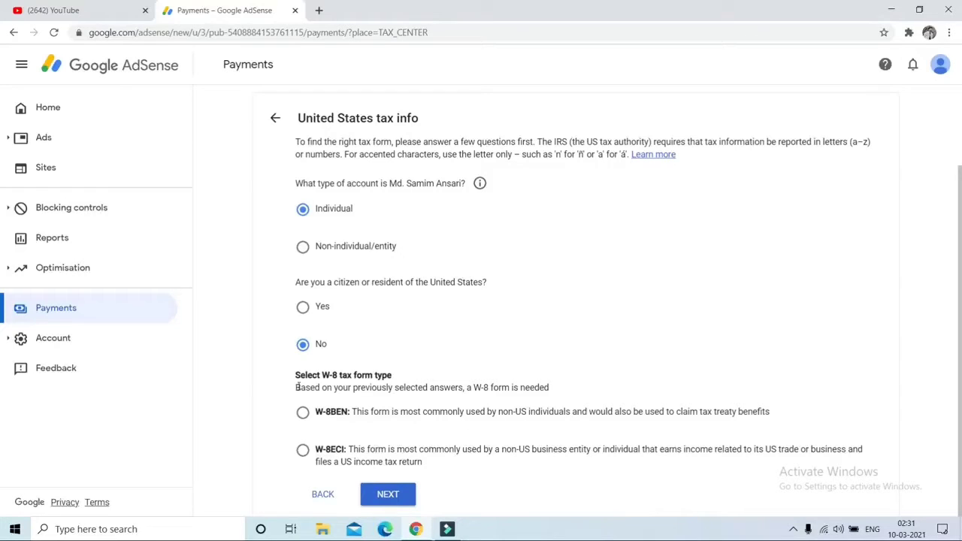
{"action": "left_click", "coordinate": [304, 412]}
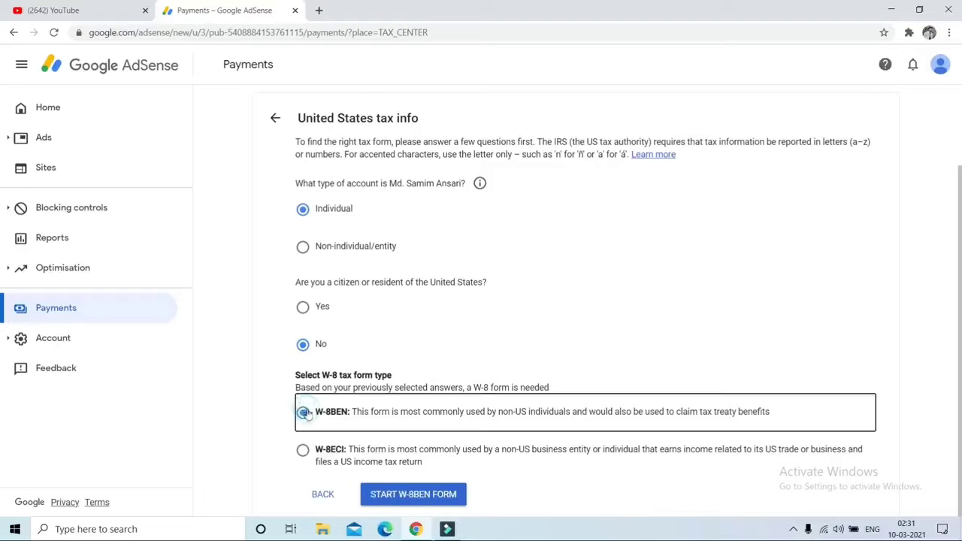
Start the W-8BEN form, set country of citizenship to India, and begin entering the Foreign TIN
{"action": "left_click", "coordinate": [415, 493]}
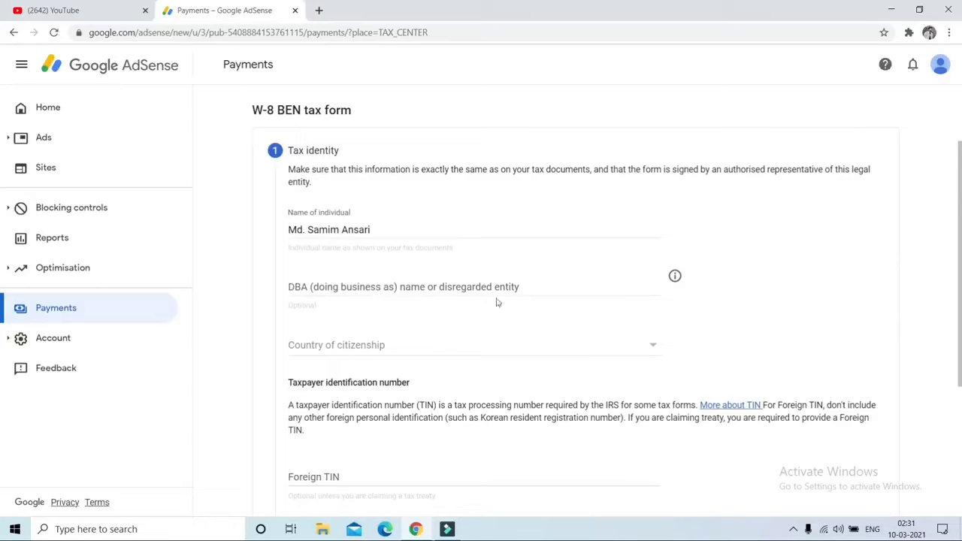
{"action": "left_click", "coordinate": [362, 346]}
{"action": "type", "text": "india"}
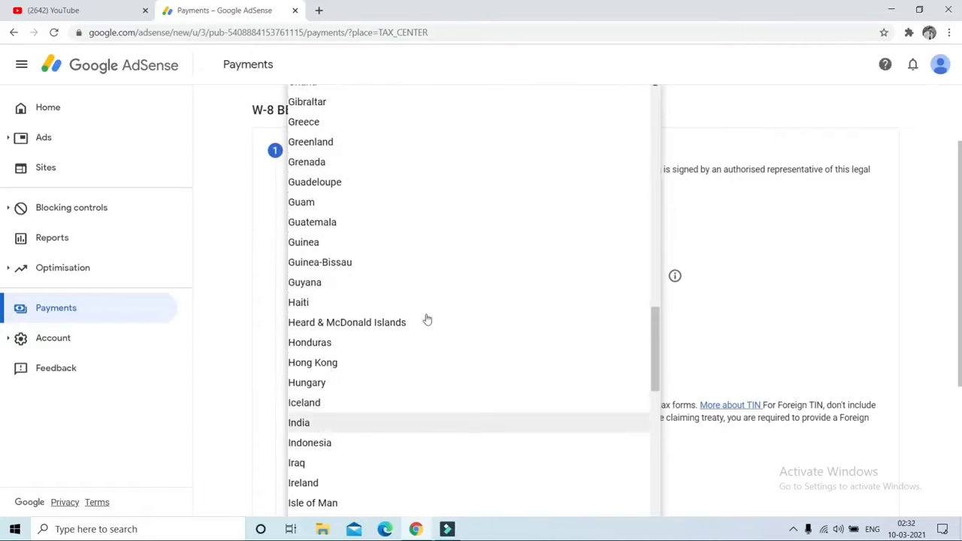
{"action": "left_click", "coordinate": [337, 424]}
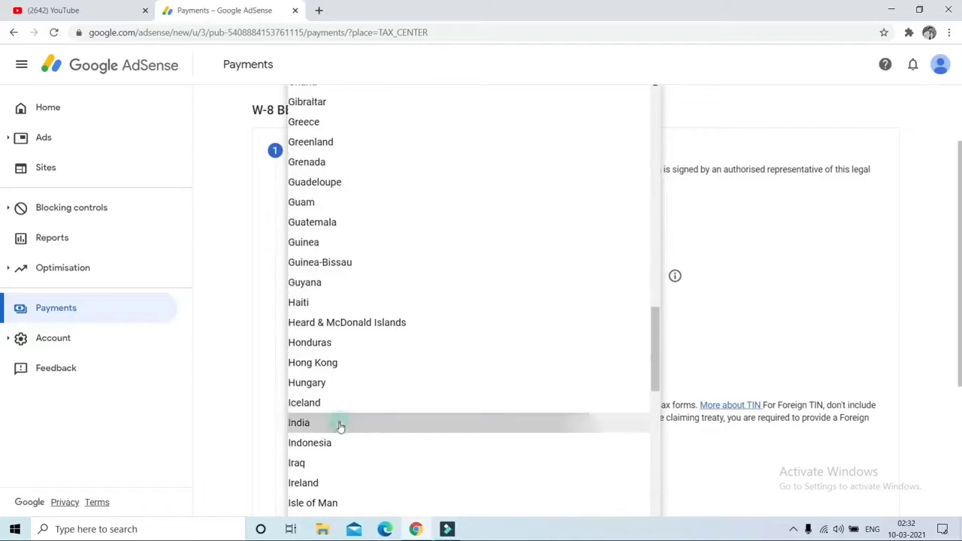
{"action": "scroll", "coordinate": [439, 321], "scroll_direction": "down", "scroll_amount": 3}
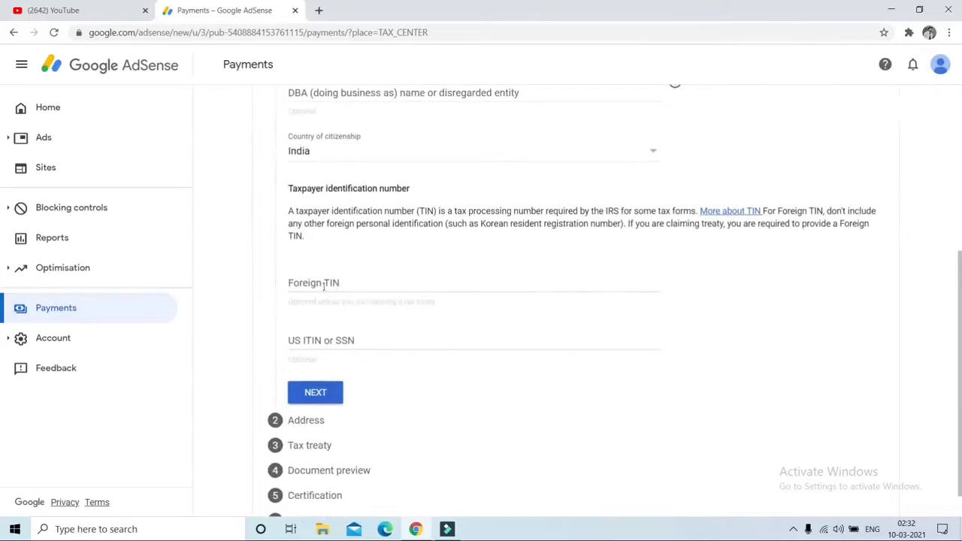
{"action": "left_click", "coordinate": [323, 284]}
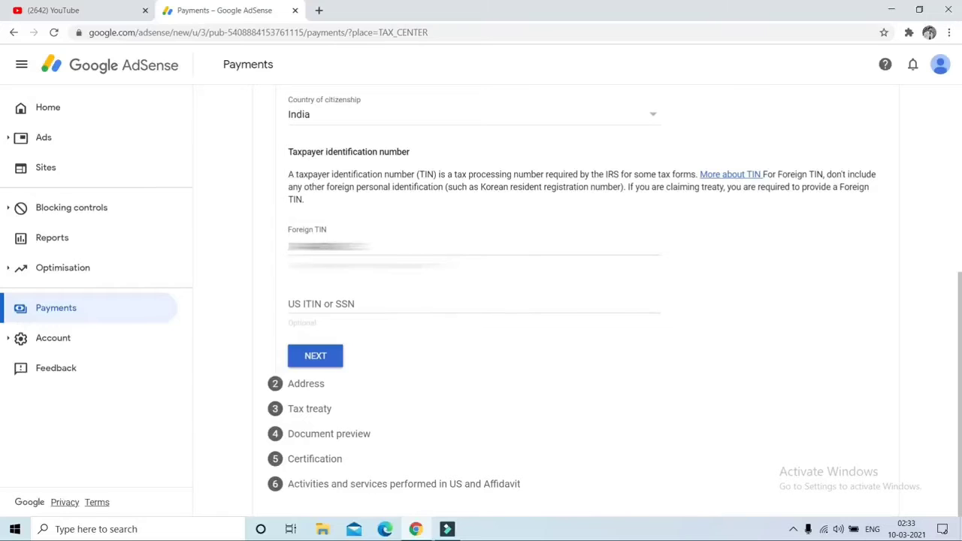
Enter the permanent residence address in India as a PO Box, with postal address the same
{"action": "left_click", "coordinate": [318, 359]}
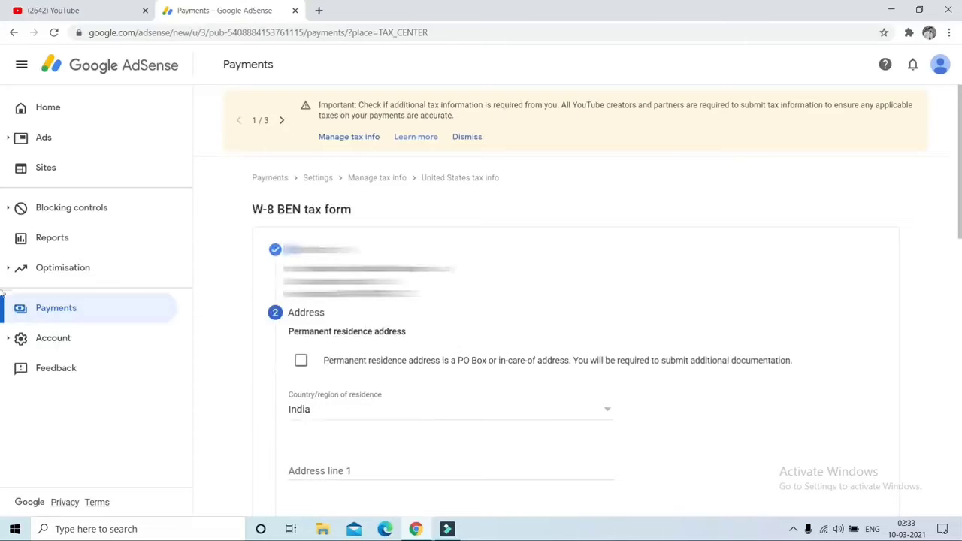
{"action": "scroll", "coordinate": [308, 226], "scroll_direction": "down", "scroll_amount": 2}
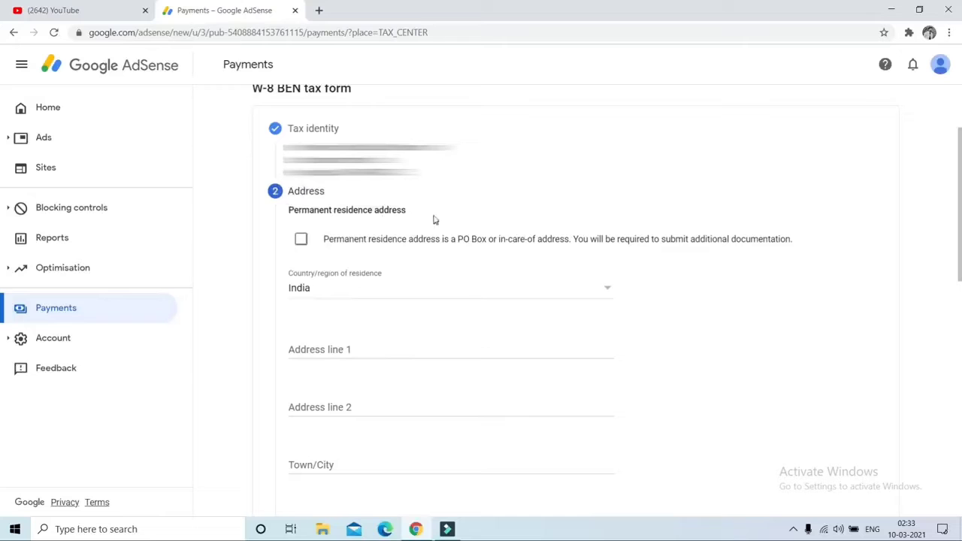
{"action": "left_click", "coordinate": [299, 239]}
{"action": "scroll", "coordinate": [899, 228], "scroll_direction": "down", "scroll_amount": 3}
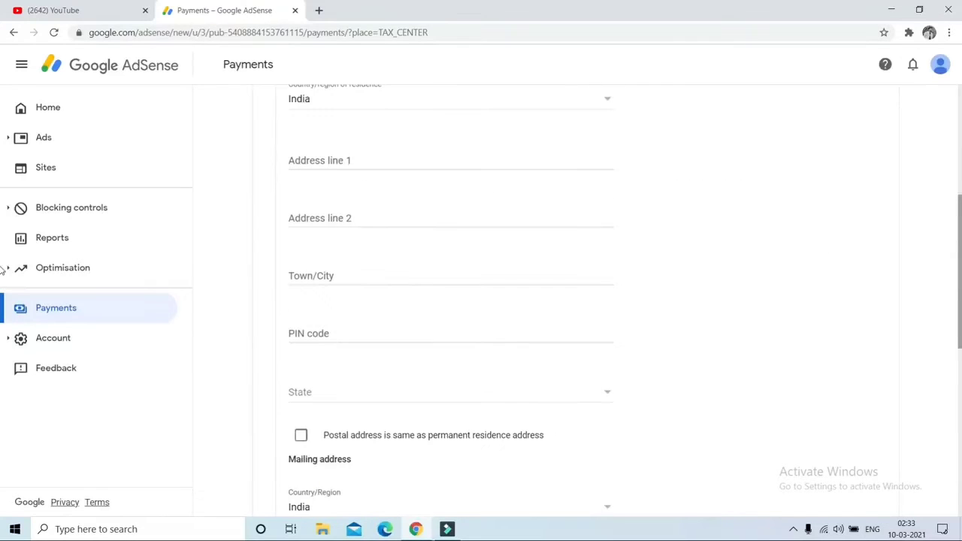
{"action": "scroll", "coordinate": [900, 229], "scroll_direction": "up", "scroll_amount": 1}
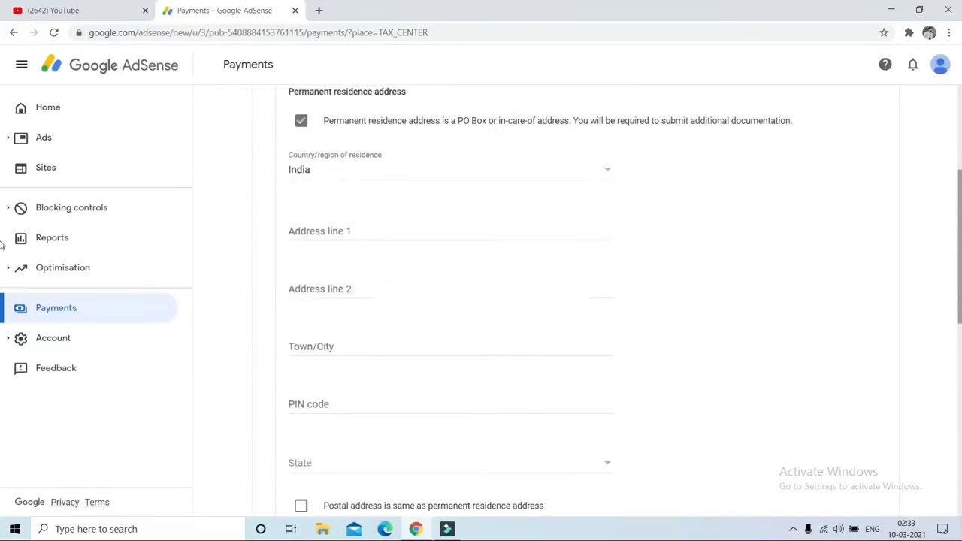
{"action": "left_click", "coordinate": [333, 232]}
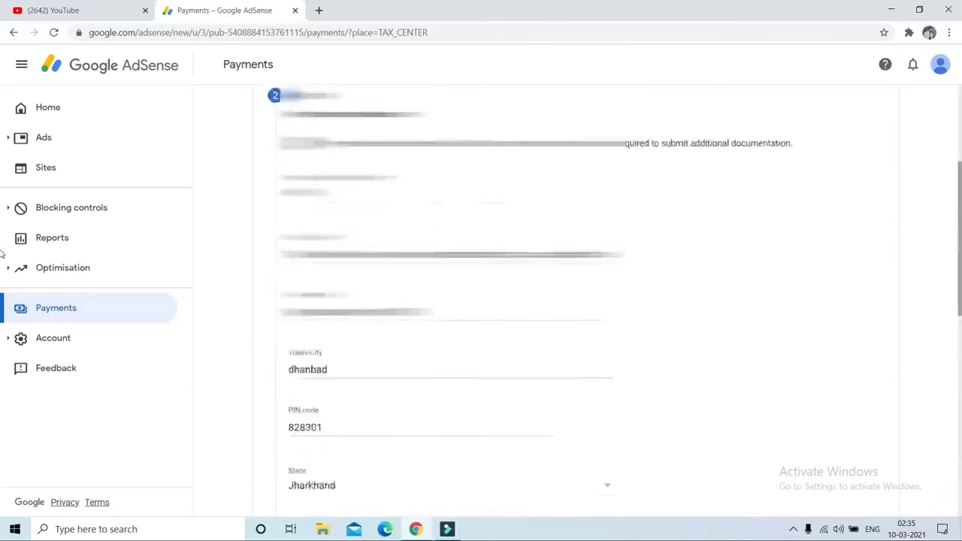
{"action": "scroll", "coordinate": [2, 337], "scroll_direction": "down", "scroll_amount": 3}
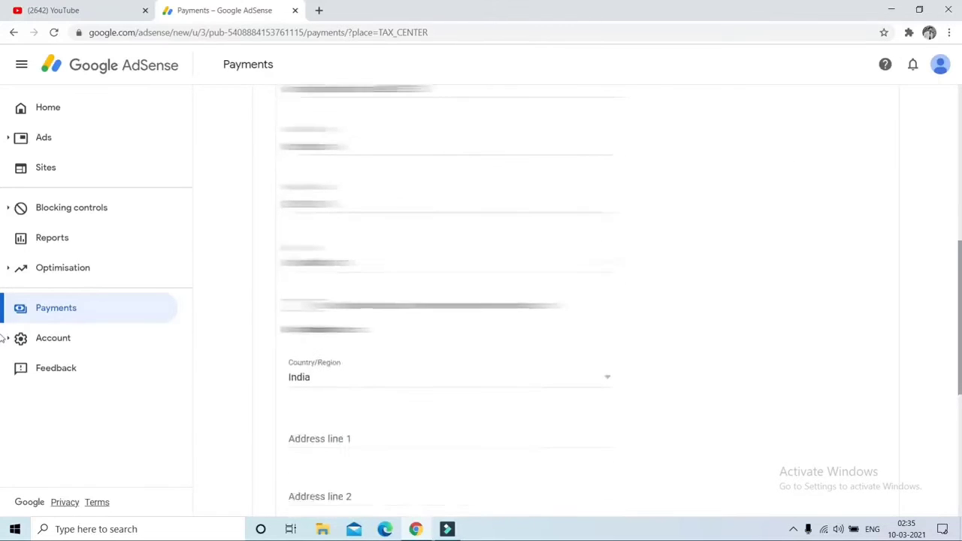
{"action": "scroll", "coordinate": [2, 353], "scroll_direction": "down", "scroll_amount": 2}
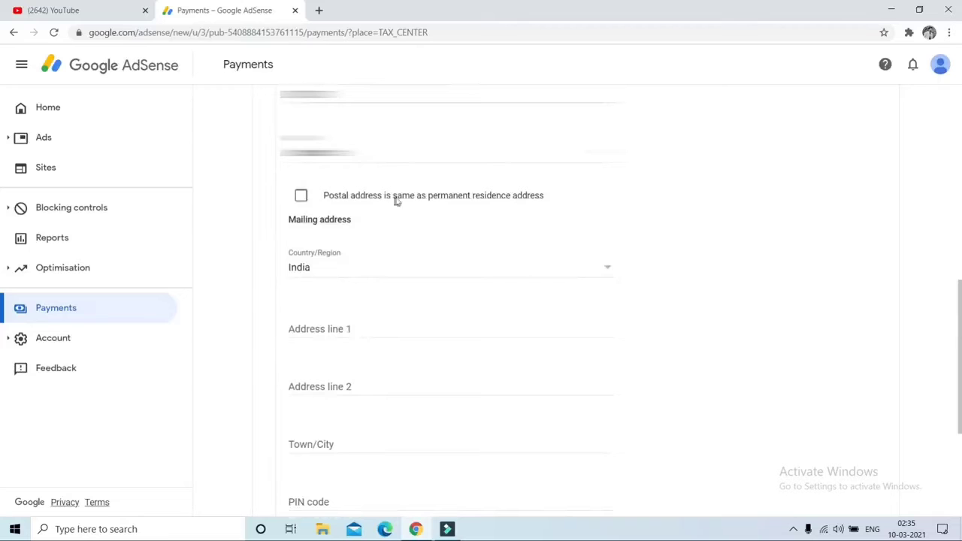
{"action": "left_click", "coordinate": [301, 200]}
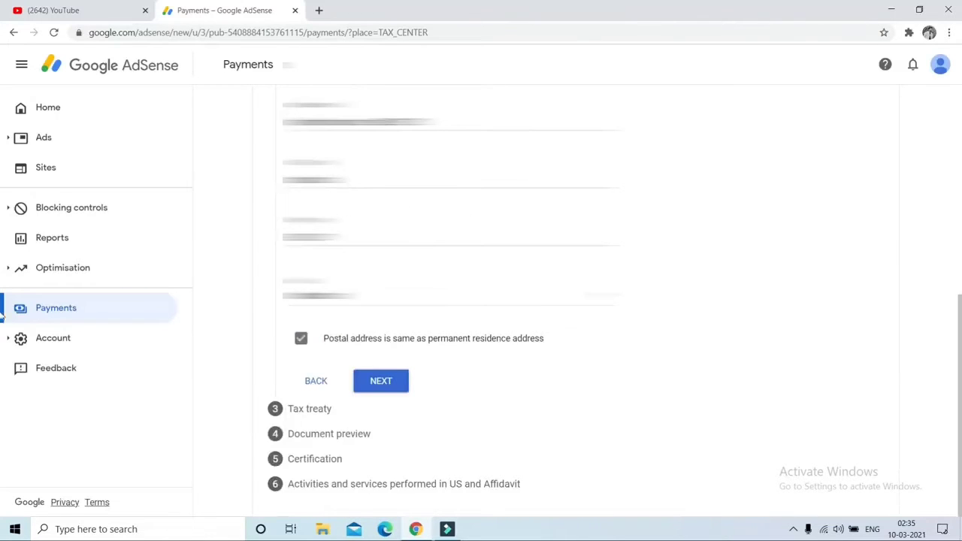
Claim a reduced treaty withholding rate as a resident of India
{"action": "left_click", "coordinate": [387, 386]}
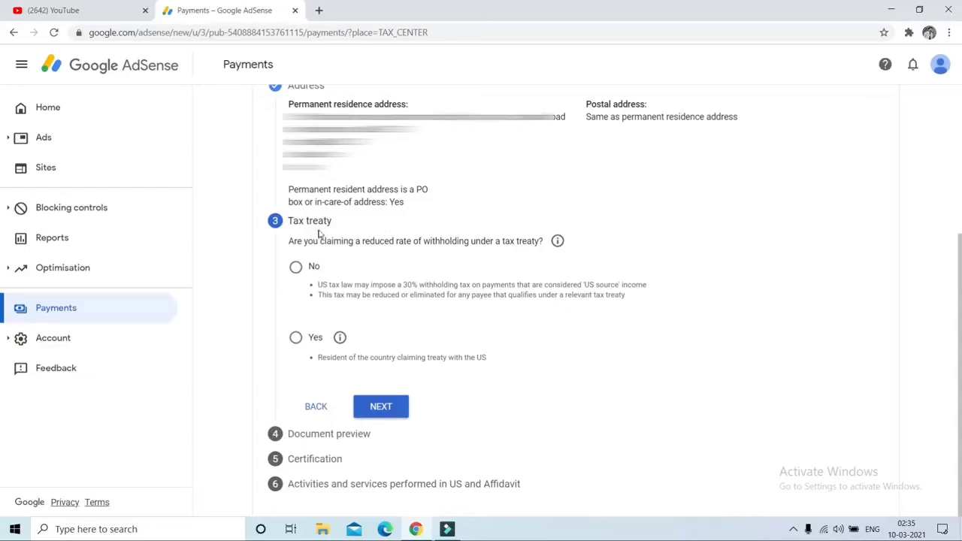
{"action": "left_click", "coordinate": [296, 338]}
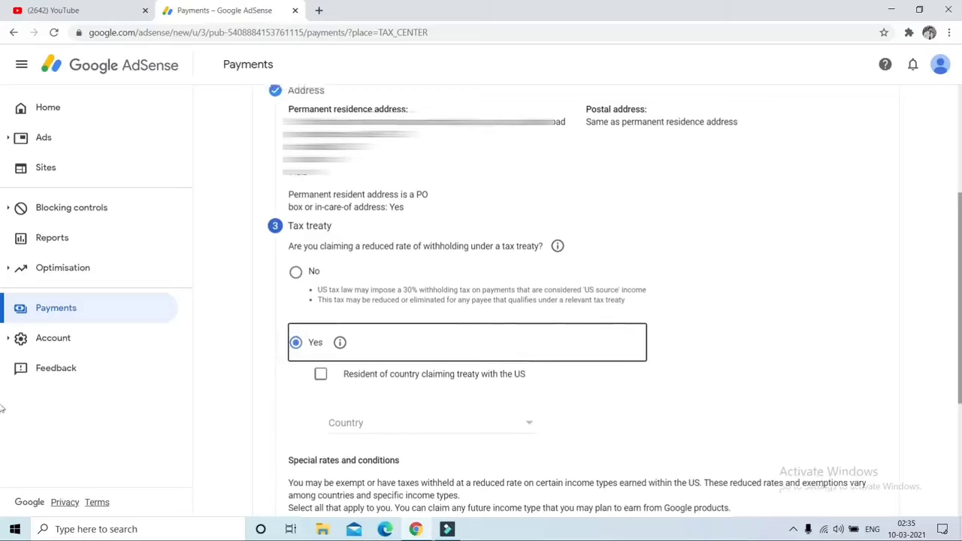
{"action": "scroll", "coordinate": [924, 385], "scroll_direction": "down", "scroll_amount": 3}
{"action": "left_click", "coordinate": [321, 258]}
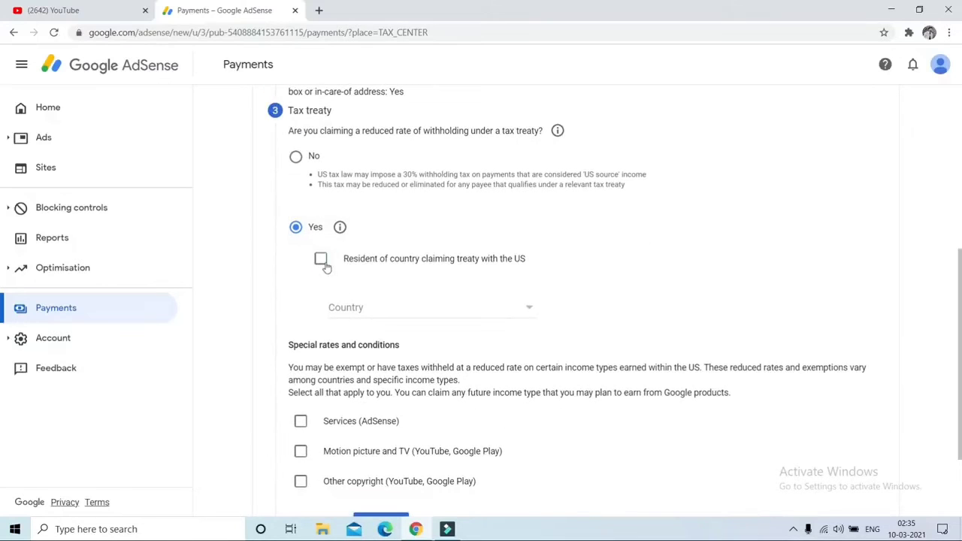
{"action": "left_click", "coordinate": [504, 319]}
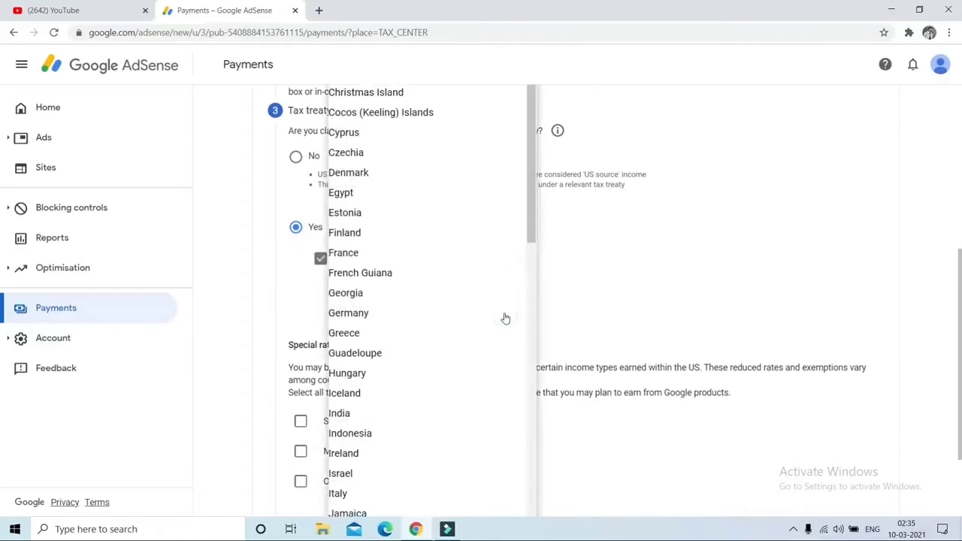
{"action": "left_click", "coordinate": [363, 411]}
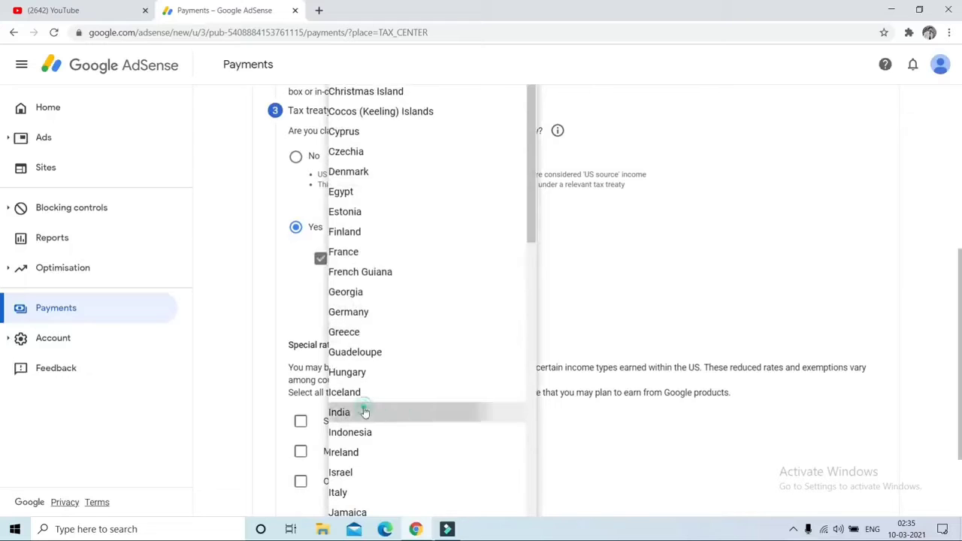
{"action": "scroll", "coordinate": [3, 271], "scroll_direction": "up", "scroll_amount": 5}
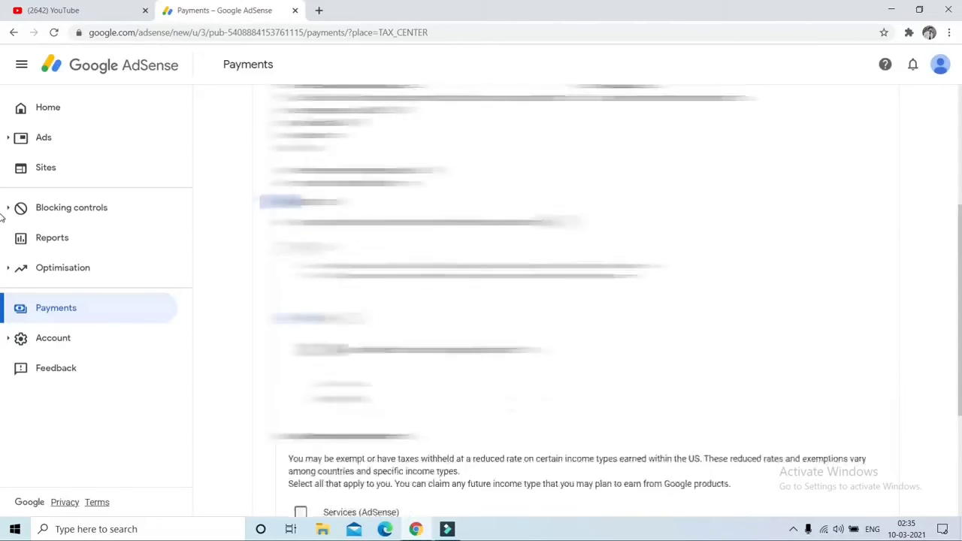
{"action": "scroll", "coordinate": [2, 224], "scroll_direction": "down", "scroll_amount": 6}
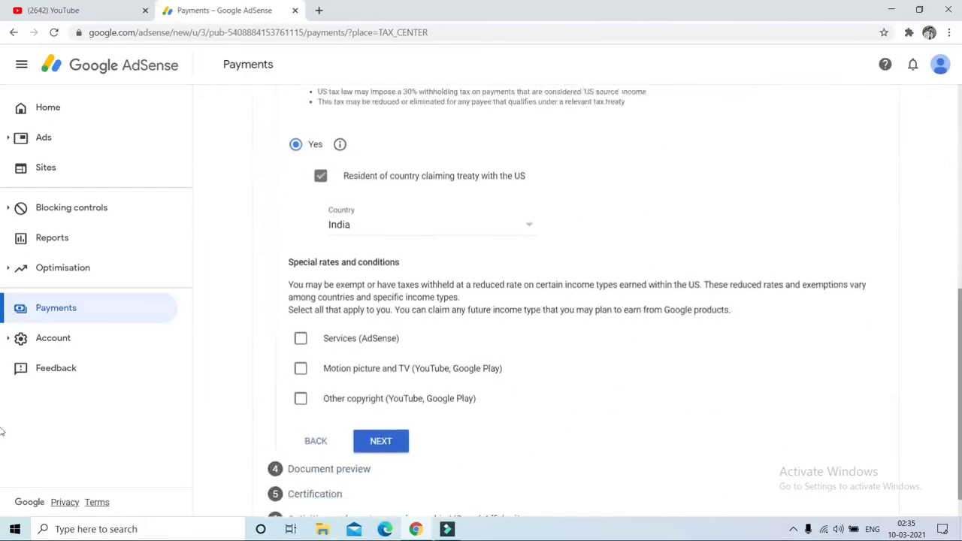
Claim 0% for Services under Article 7 paragraph 1 and confirm the reason
{"action": "left_click", "coordinate": [301, 321]}
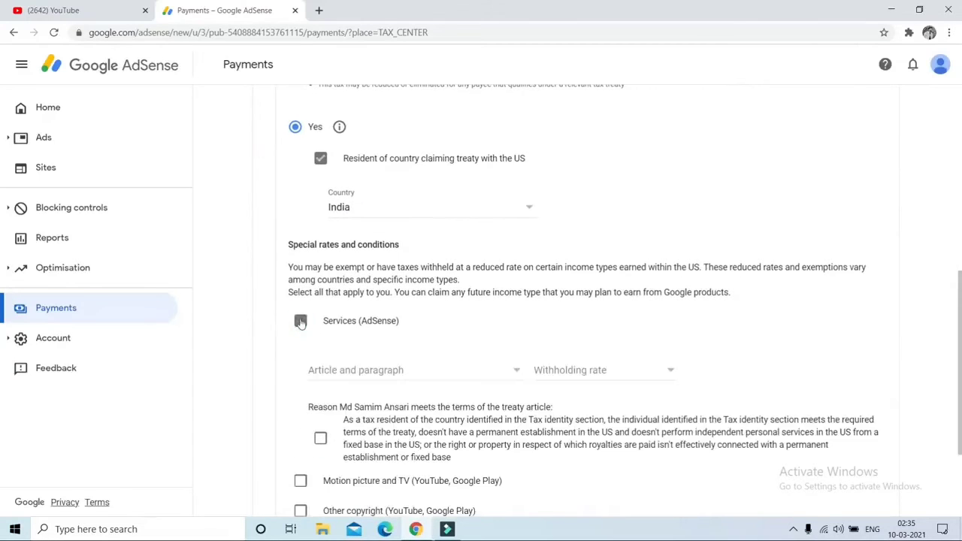
{"action": "left_click", "coordinate": [403, 379]}
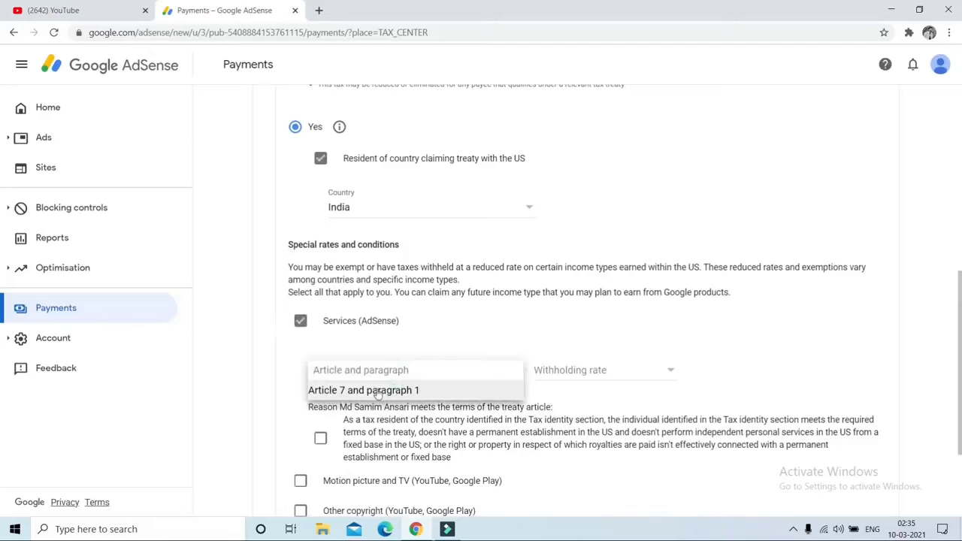
{"action": "left_click", "coordinate": [379, 389]}
{"action": "left_click", "coordinate": [579, 374]}
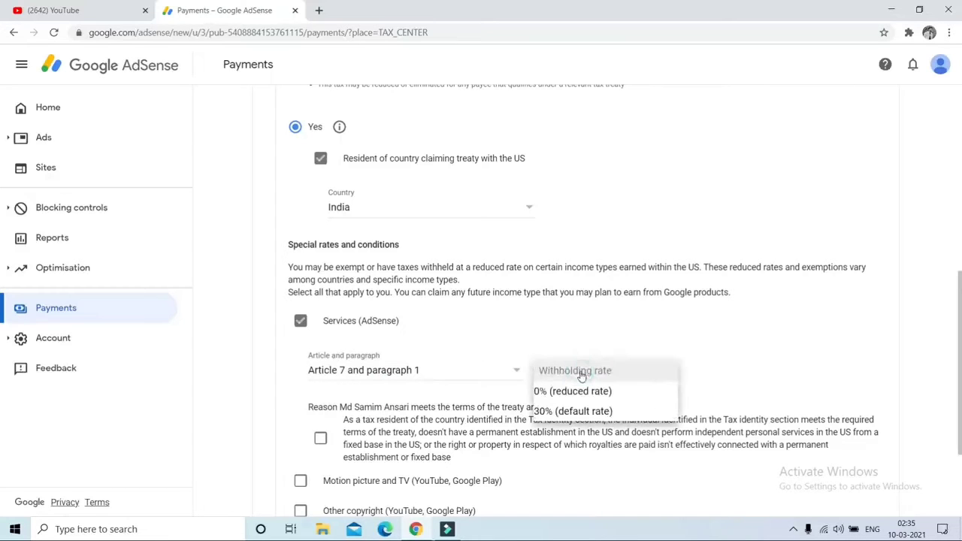
{"action": "left_click", "coordinate": [563, 390]}
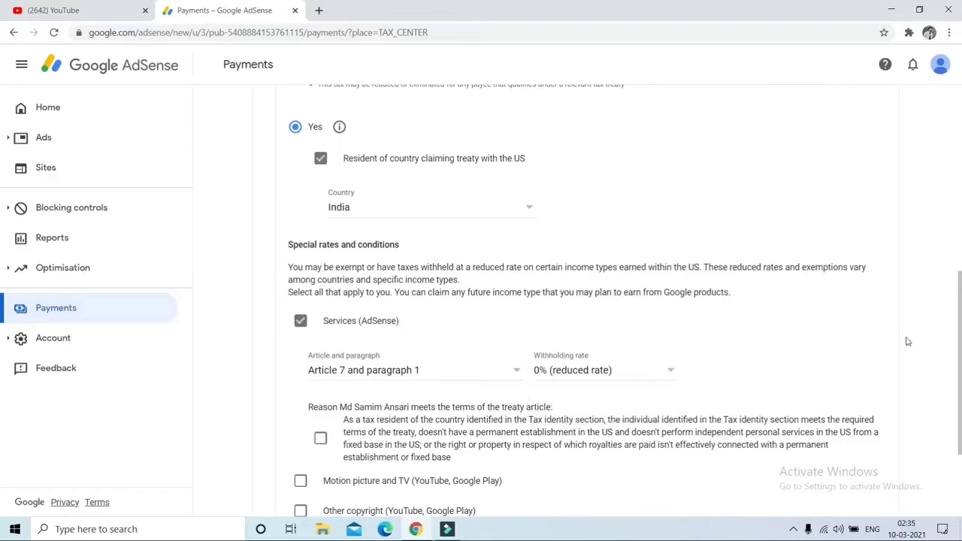
{"action": "scroll", "coordinate": [496, 398], "scroll_direction": "down", "scroll_amount": 2}
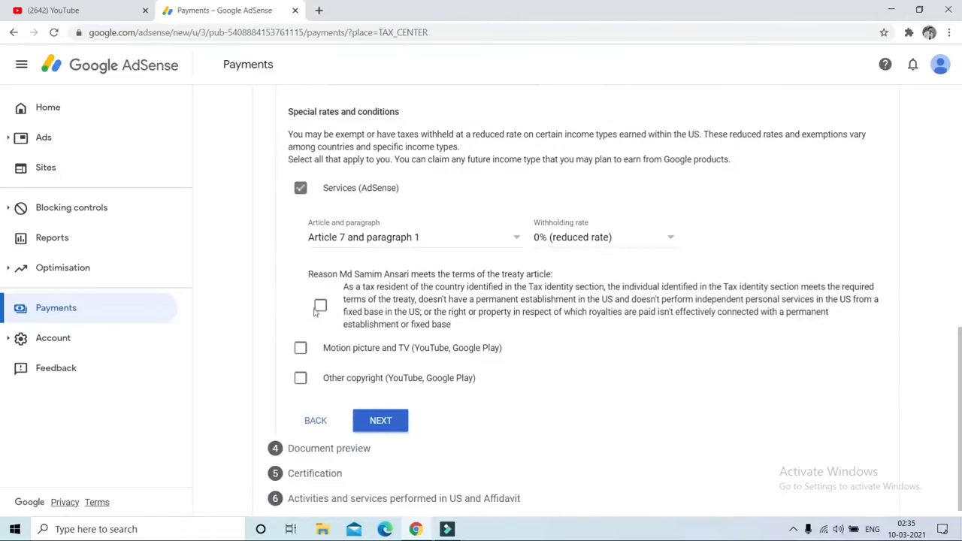
{"action": "left_click", "coordinate": [320, 308]}
Add Motion picture and TV at 15% under Article 12 paragraph 2A II, confirming the reason
{"action": "left_click", "coordinate": [301, 348]}
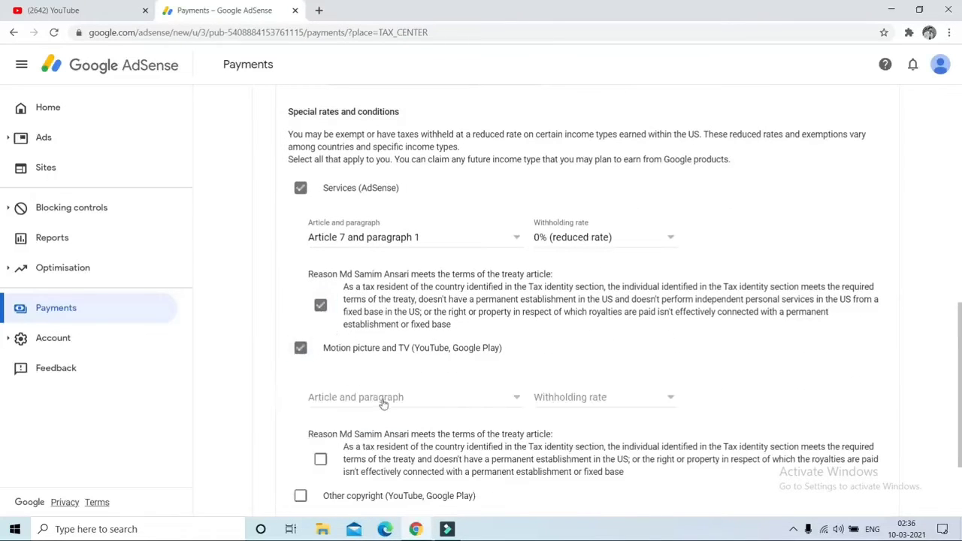
{"action": "left_click", "coordinate": [382, 404]}
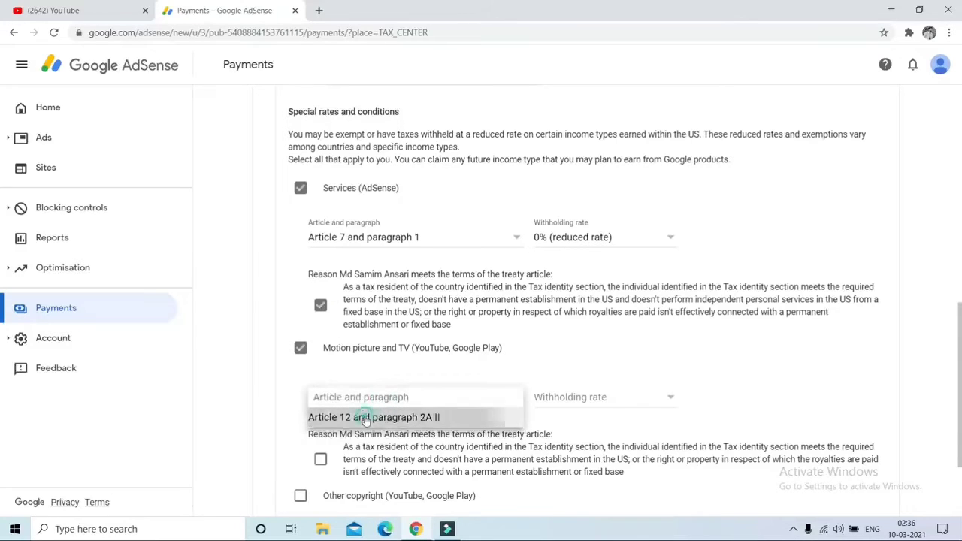
{"action": "left_click", "coordinate": [395, 417]}
{"action": "left_click", "coordinate": [554, 400]}
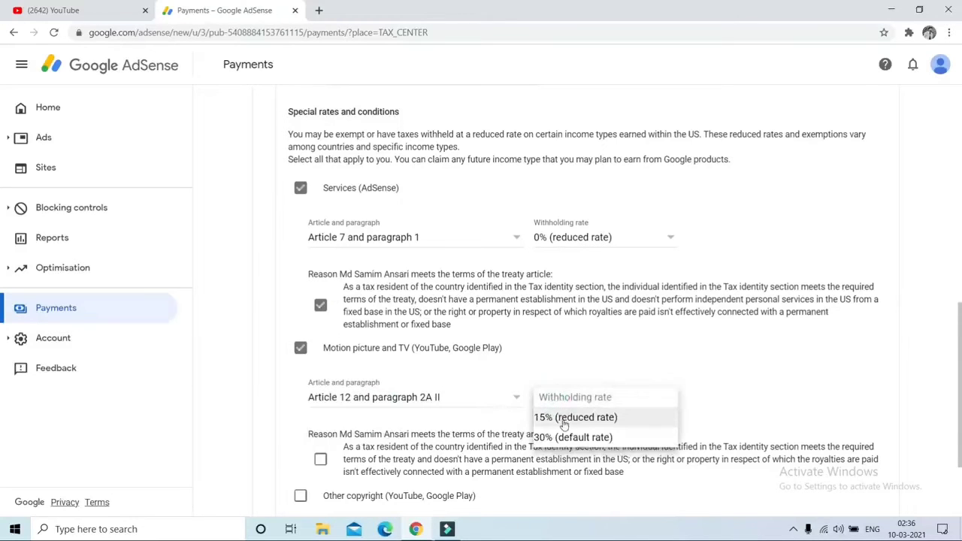
{"action": "left_click", "coordinate": [563, 421]}
{"action": "scroll", "coordinate": [303, 293], "scroll_direction": "down", "scroll_amount": 2}
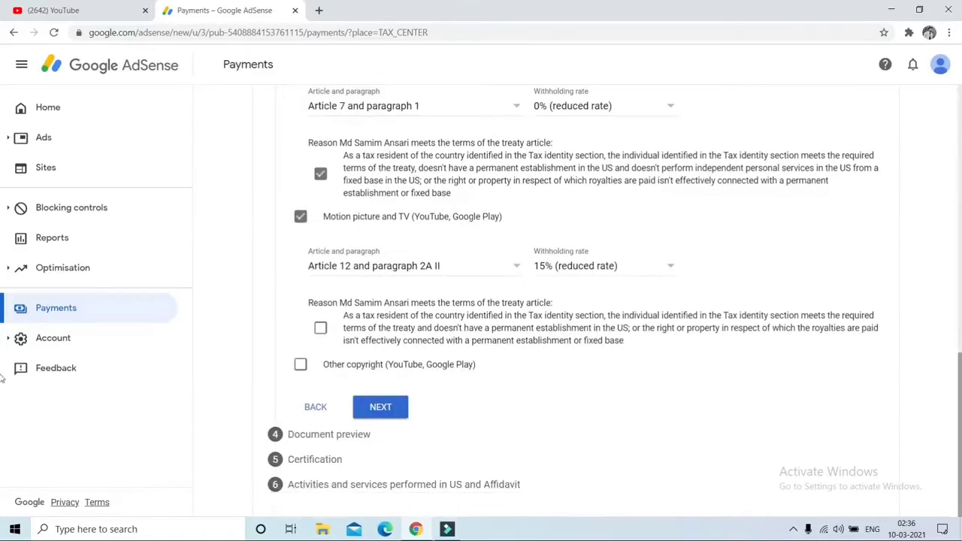
{"action": "left_click", "coordinate": [320, 327]}
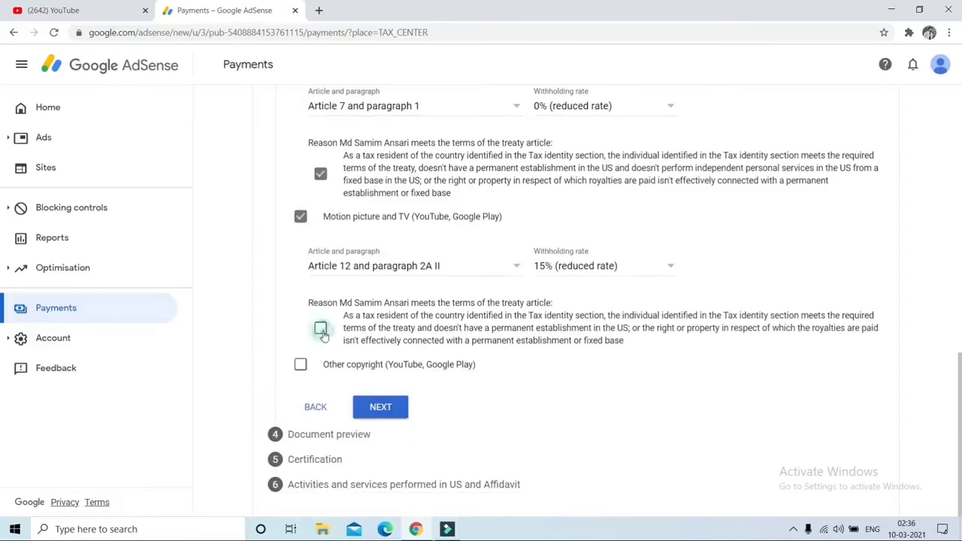
Add Other copyright at 15% under Article 12 paragraph 2A II, confirming the reason
{"action": "left_click", "coordinate": [300, 364]}
{"action": "left_click", "coordinate": [367, 413]}
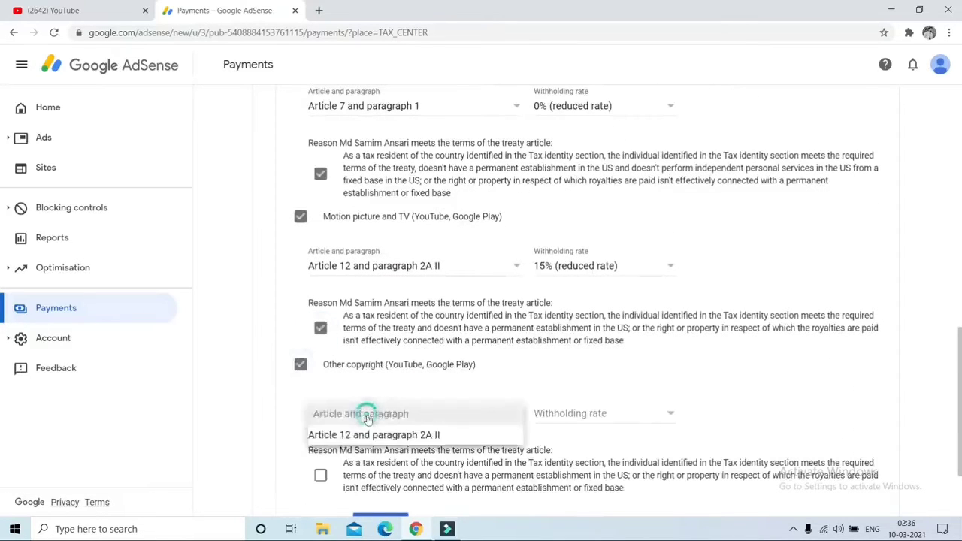
{"action": "left_click", "coordinate": [348, 433]}
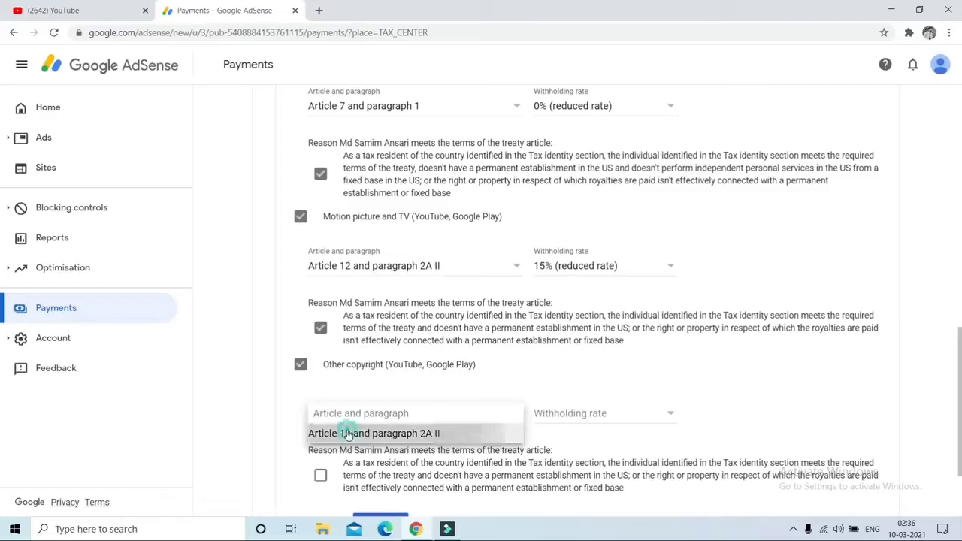
{"action": "left_click", "coordinate": [549, 418]}
{"action": "left_click", "coordinate": [562, 435]}
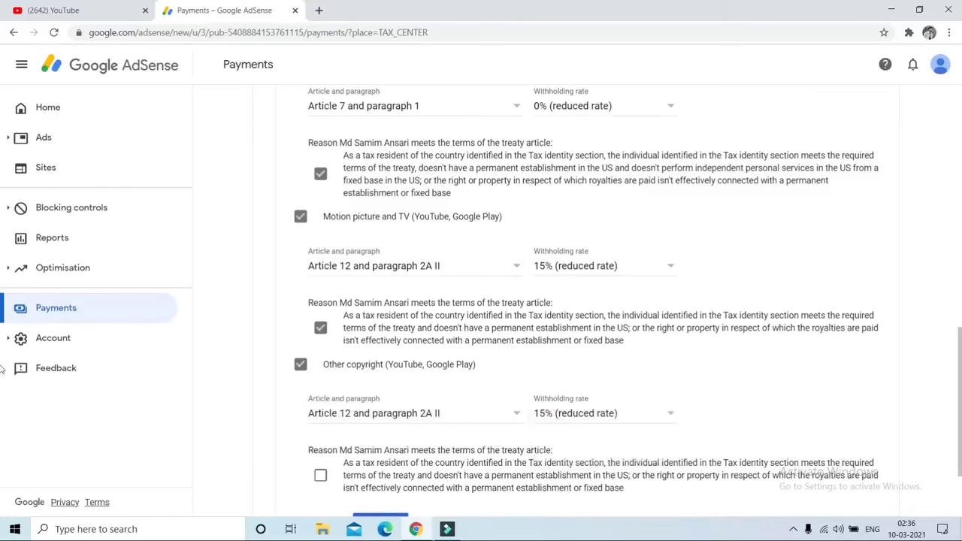
{"action": "scroll", "coordinate": [2, 368], "scroll_direction": "up", "scroll_amount": 3}
{"action": "scroll", "coordinate": [1, 323], "scroll_direction": "down", "scroll_amount": 1}
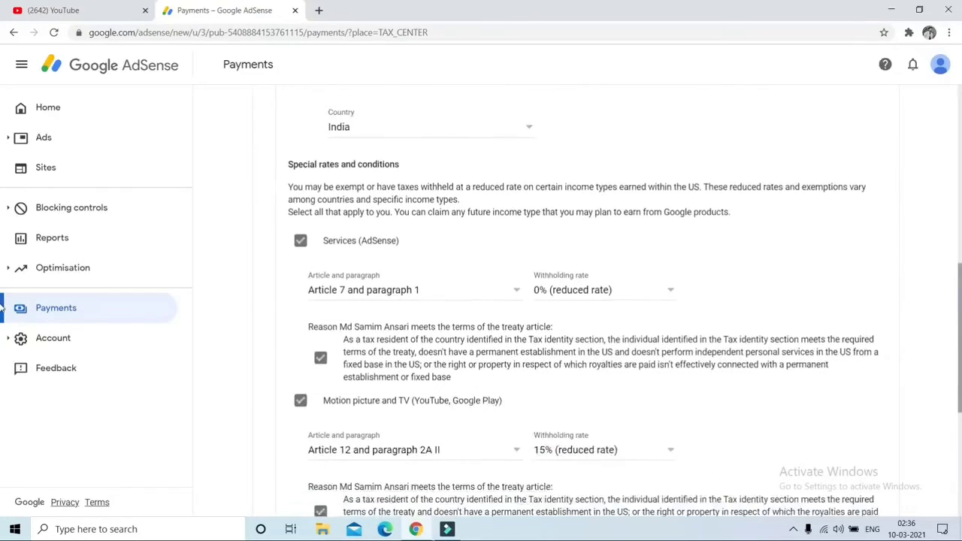
{"action": "scroll", "coordinate": [2, 323], "scroll_direction": "down", "scroll_amount": 1}
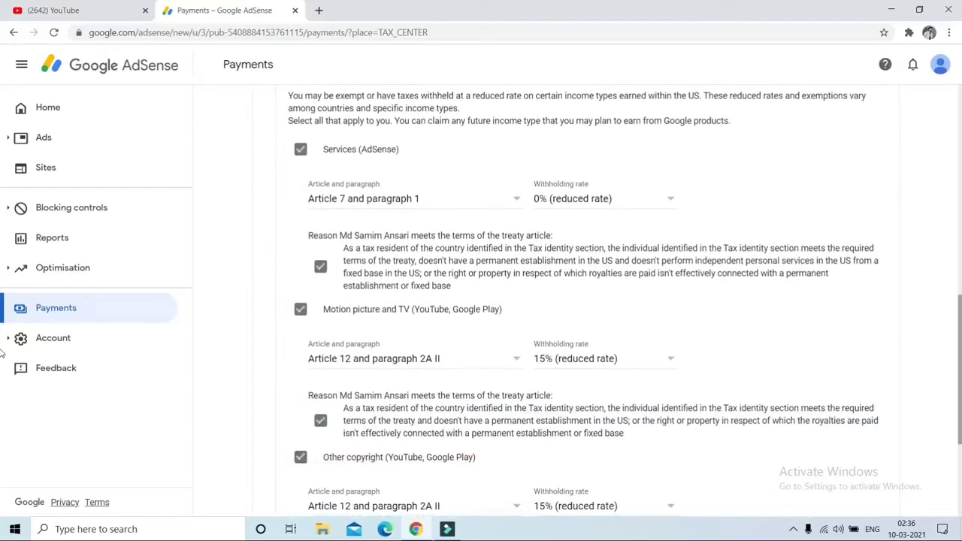
{"action": "scroll", "coordinate": [940, 351], "scroll_direction": "down", "scroll_amount": 3}
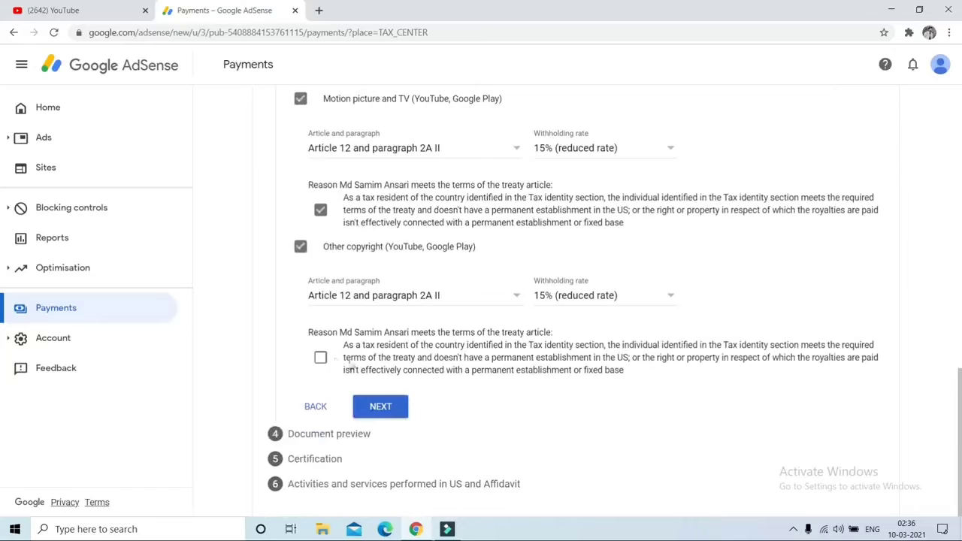
{"action": "left_click", "coordinate": [321, 357]}
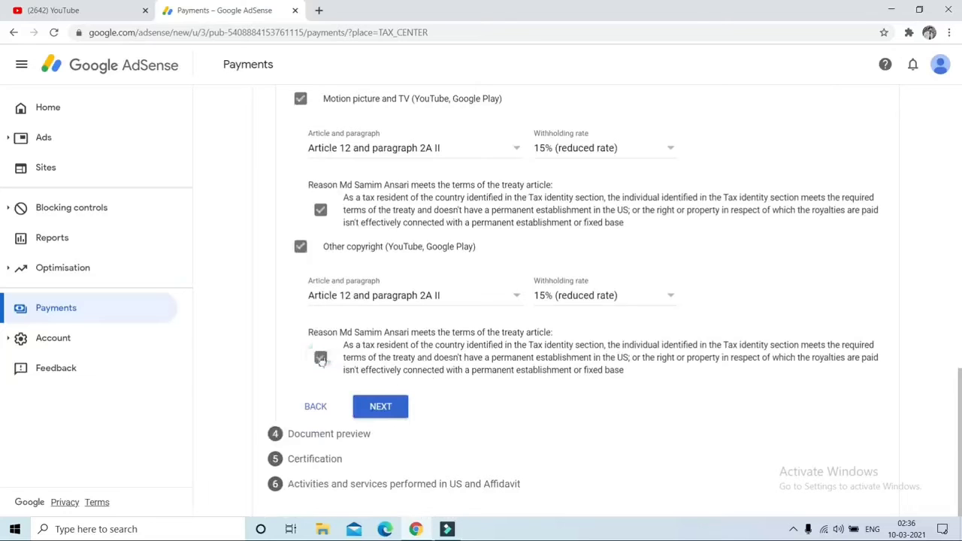
Confirm the generated tax documents were reviewed in the preview
{"action": "left_click", "coordinate": [387, 411]}
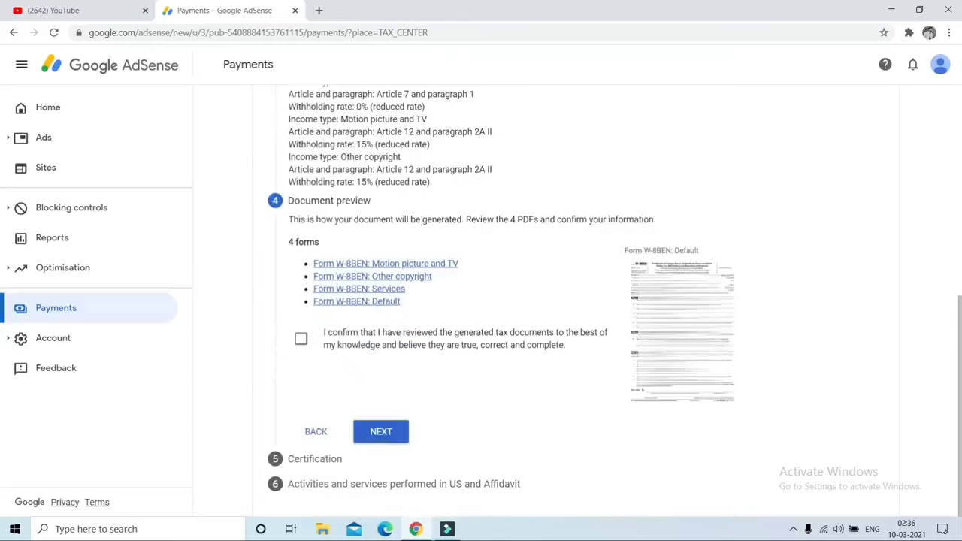
{"action": "left_click", "coordinate": [301, 339]}
{"action": "left_click", "coordinate": [383, 430]}
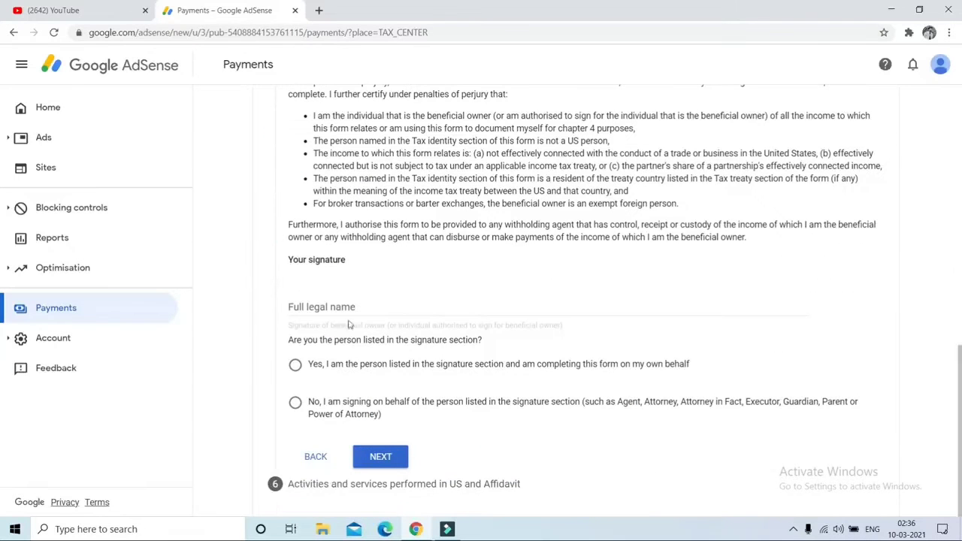
Sign the certification with the signer's full legal name as the person listed
{"action": "left_click", "coordinate": [332, 308]}
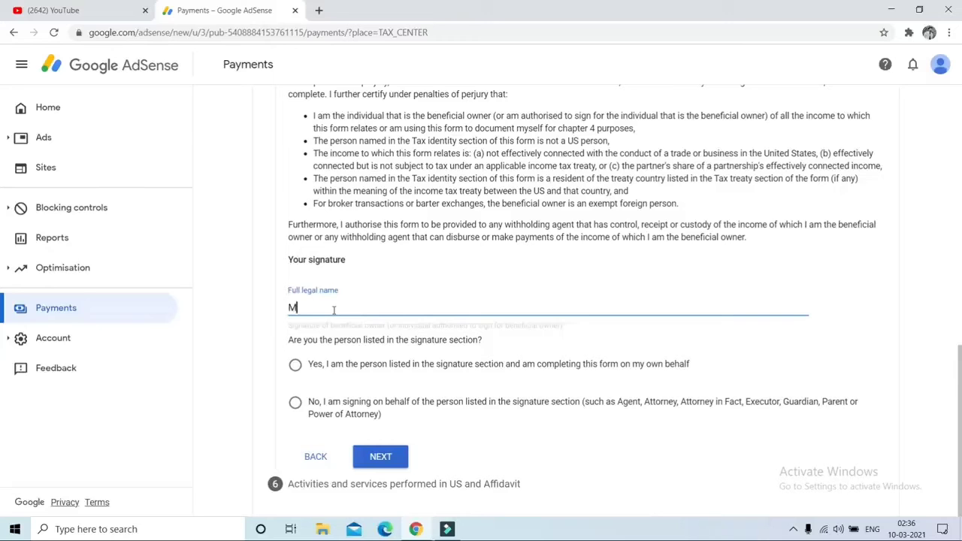
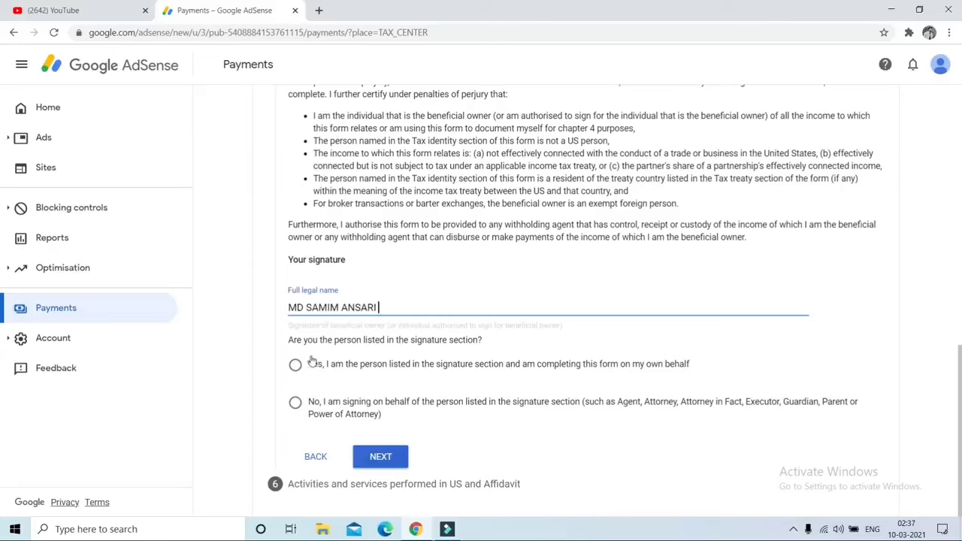
{"action": "left_click", "coordinate": [296, 366]}
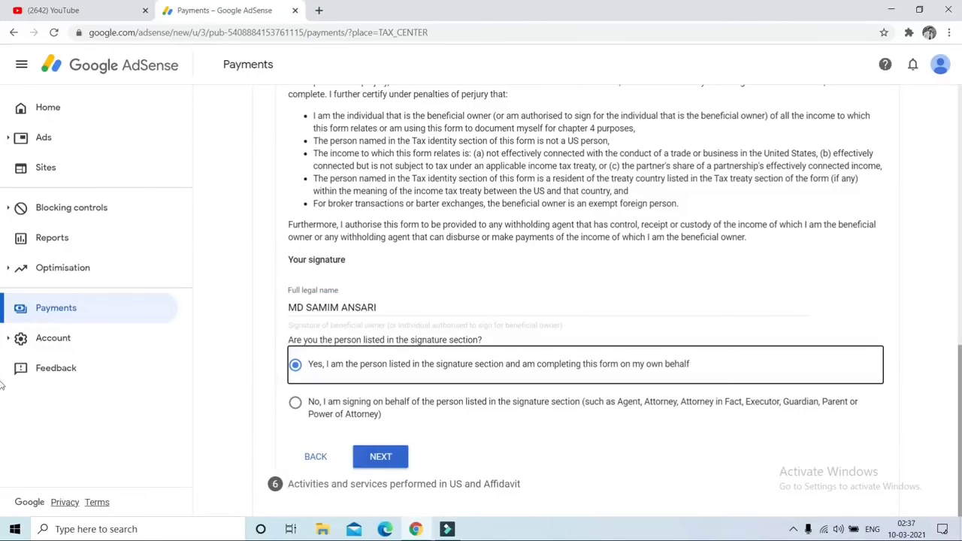
{"action": "left_click", "coordinate": [385, 462]}
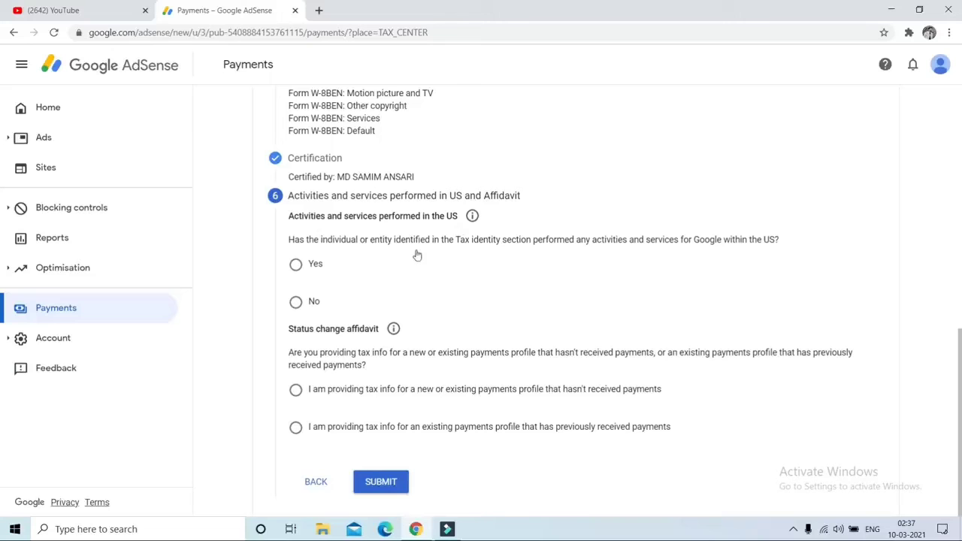
Declare no US activities and a never-paid profile, certify services outside the US, and submit
{"action": "left_click", "coordinate": [296, 305]}
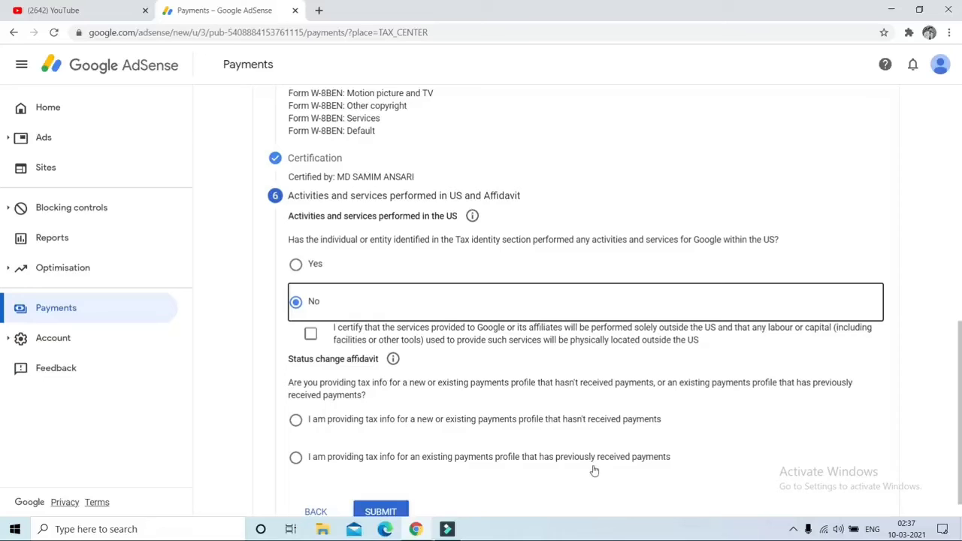
{"action": "scroll", "coordinate": [601, 466], "scroll_direction": "down", "scroll_amount": 1}
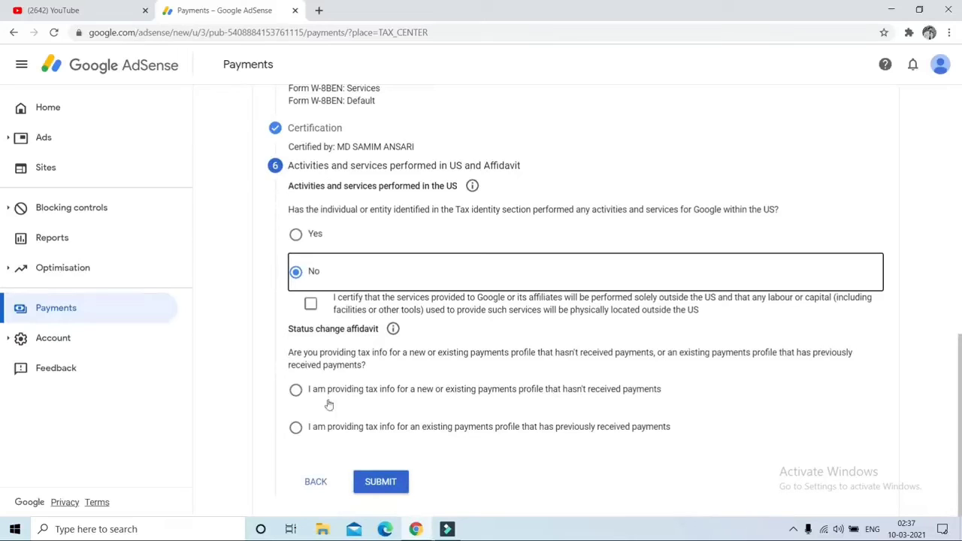
{"action": "left_click", "coordinate": [297, 391]}
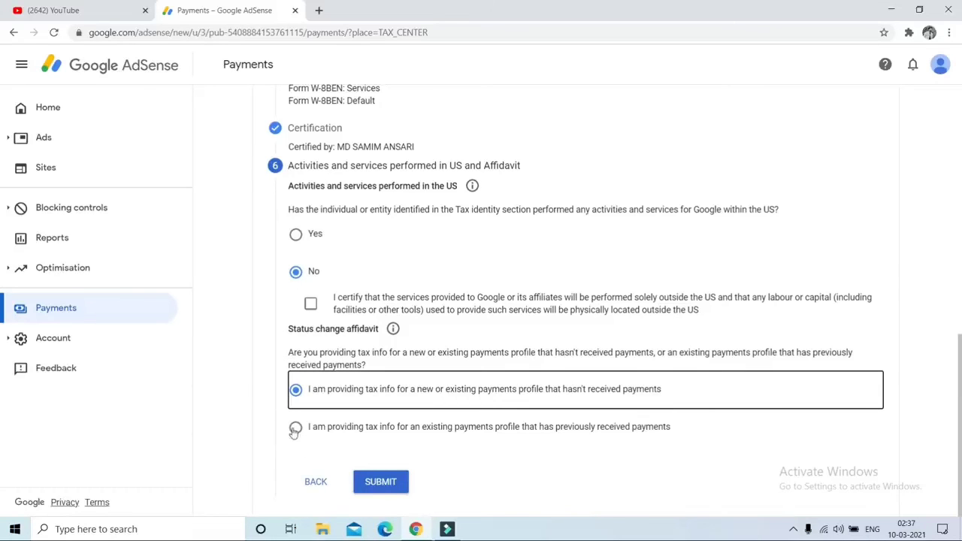
{"action": "left_click", "coordinate": [387, 482]}
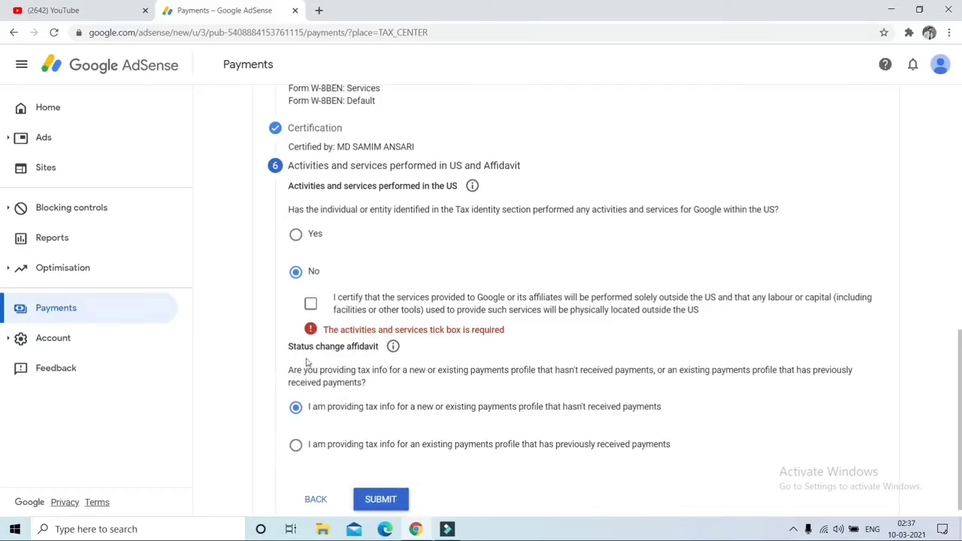
{"action": "left_click", "coordinate": [310, 303]}
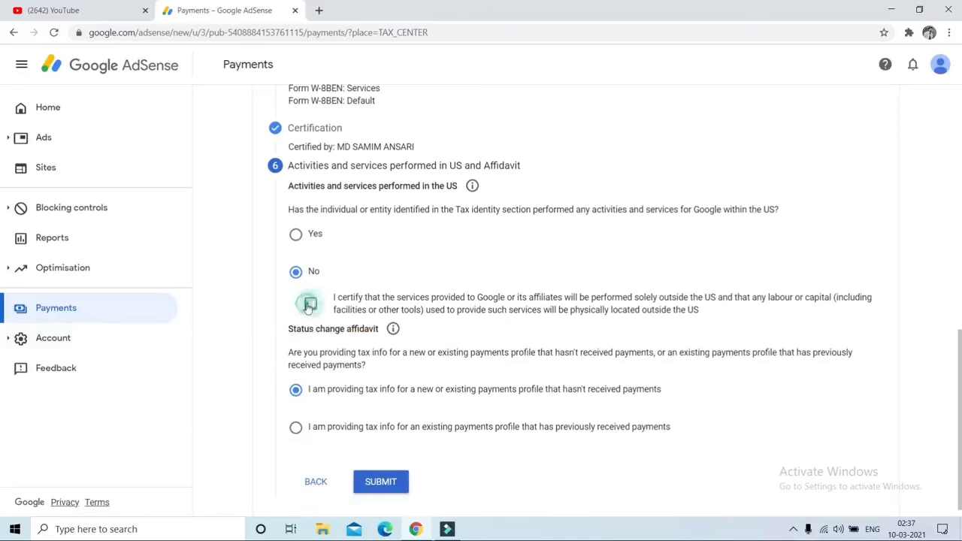
{"action": "left_click", "coordinate": [373, 483]}
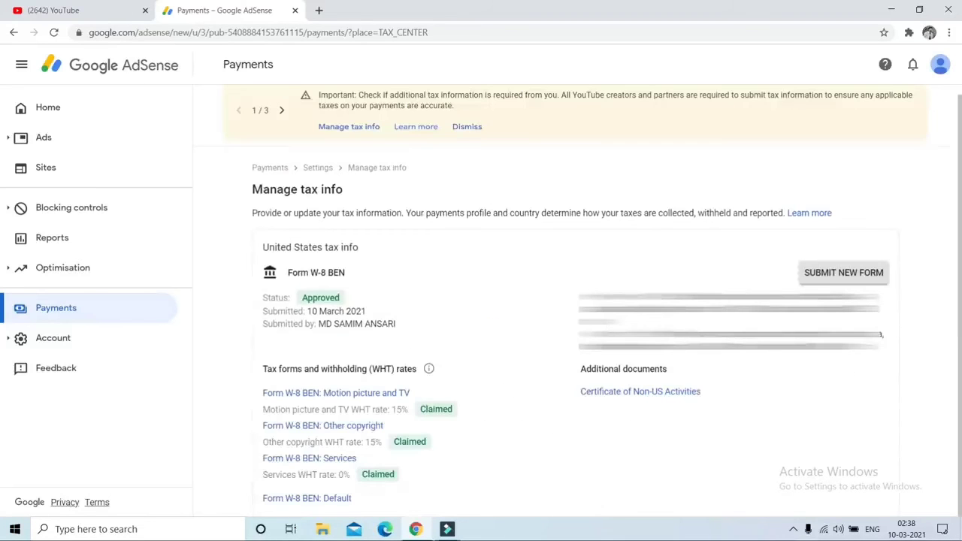